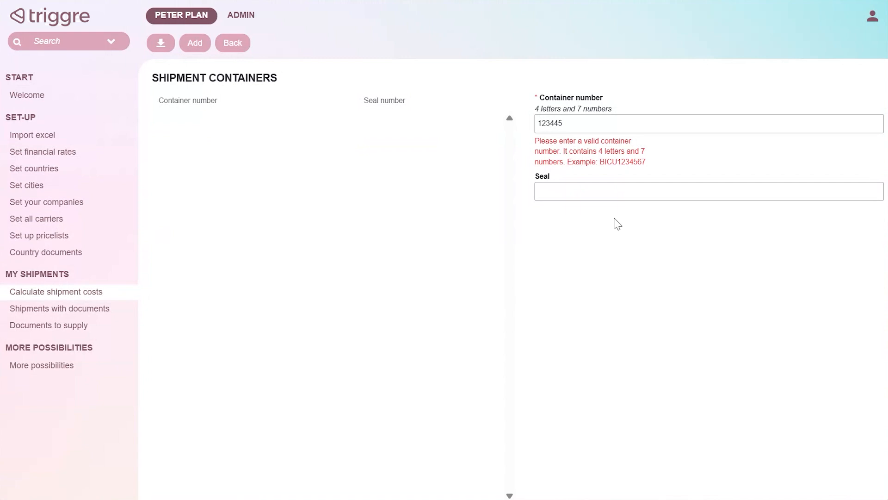
# Append ABCD to the container number and try to add the container
pyautogui.click(578, 125)
pyautogui.write('ABCD')
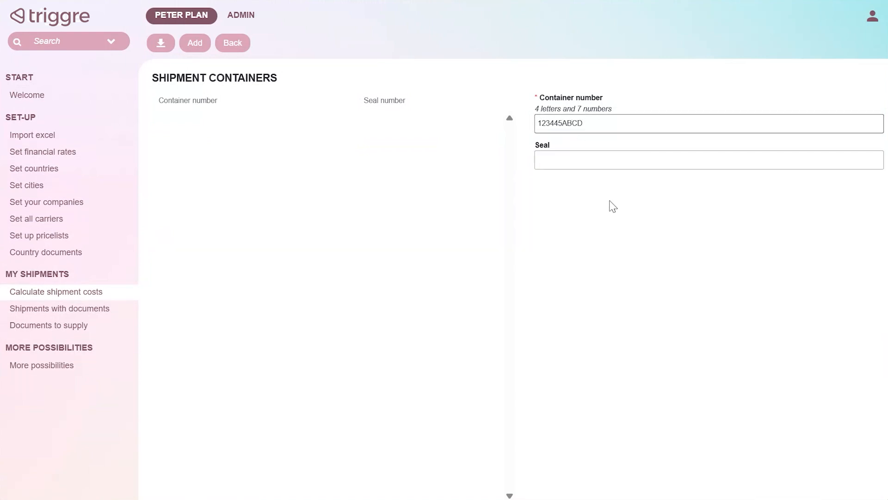
pyautogui.click(193, 44)
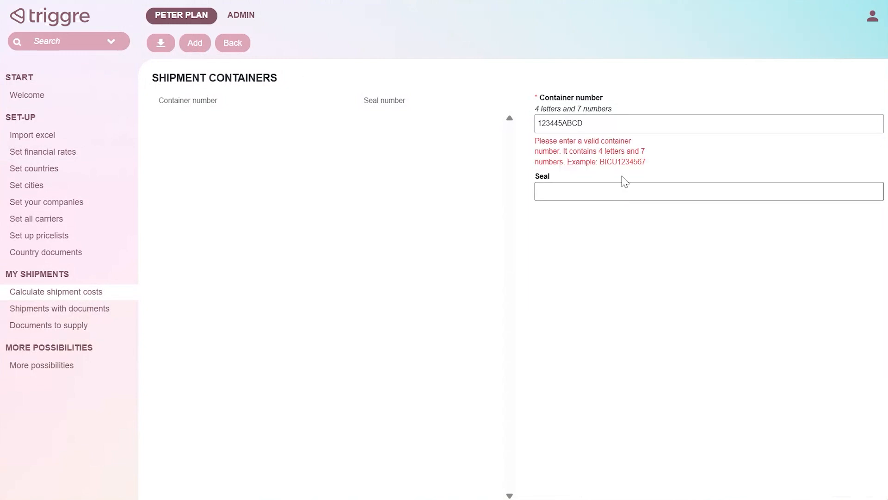
# Copy the example number BICU1234567 into the container number field and add the container
pyautogui.doubleClick(605, 161)
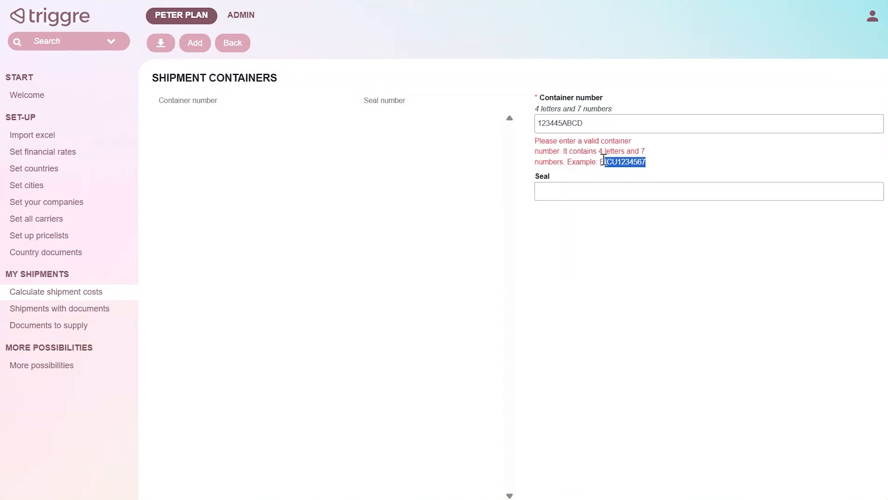
pyautogui.moveTo(602, 161); pyautogui.dragTo(647, 162)
pyautogui.hotkey('ctrl', 'c')
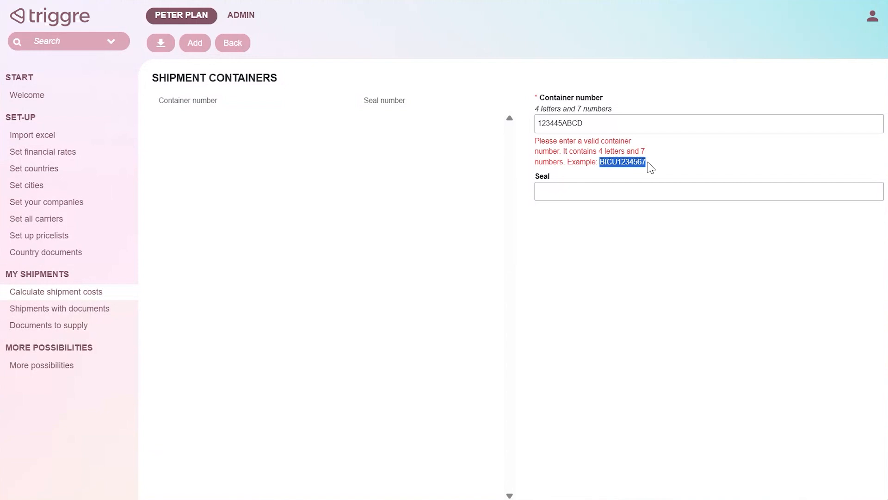
pyautogui.doubleClick(612, 123)
pyautogui.hotkey('ctrl', 'v')
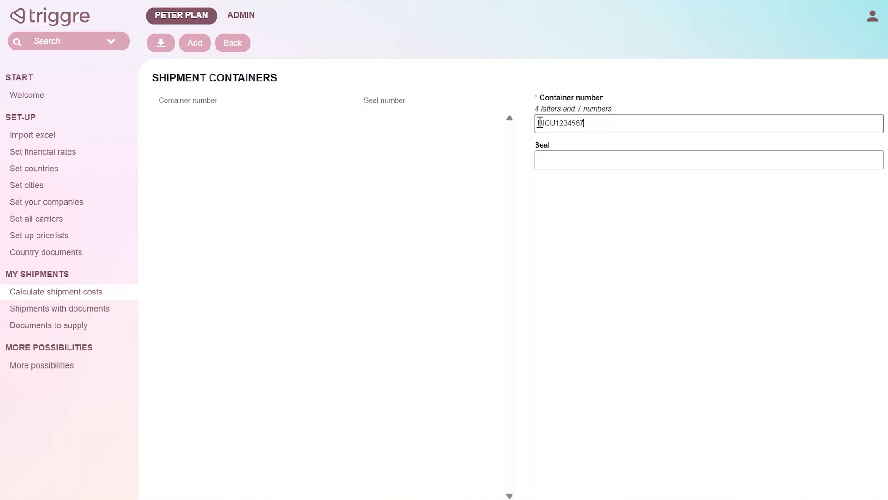
pyautogui.moveTo(539, 123); pyautogui.dragTo(558, 123)
pyautogui.click(567, 224)
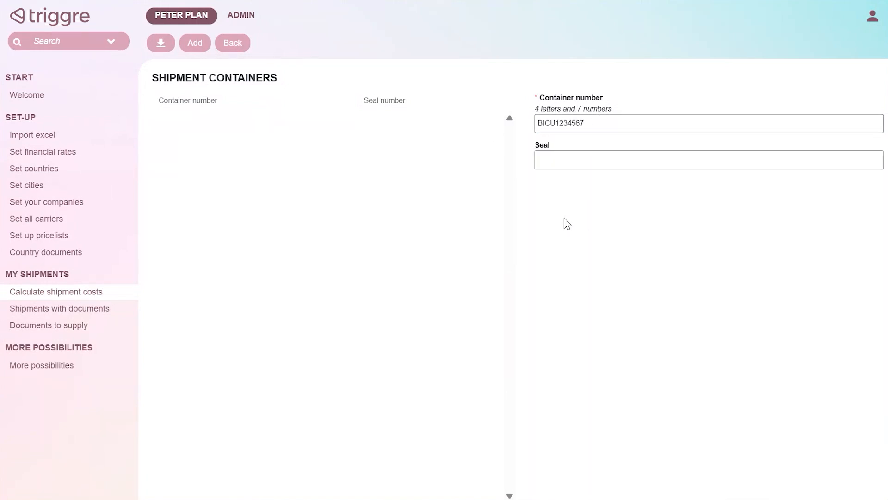
pyautogui.click(194, 44)
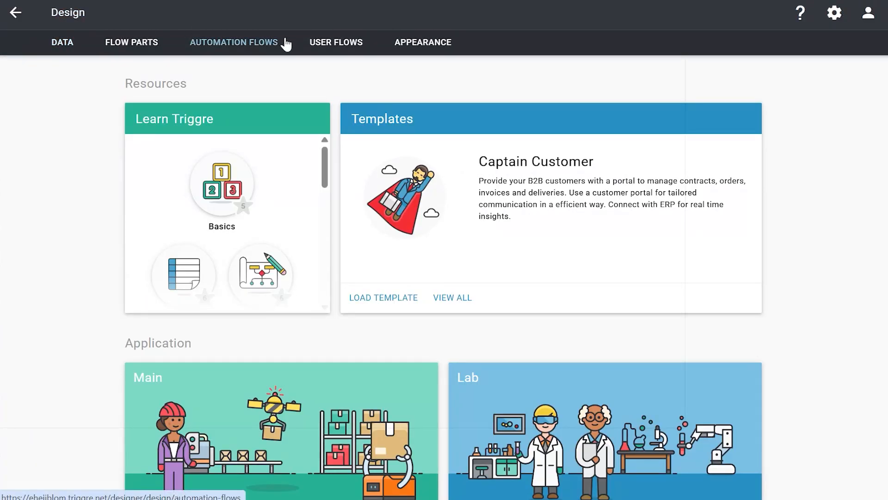
# Open the Shipment containers page of the Calculate shipment costs user flow in the designer
pyautogui.click(319, 41)
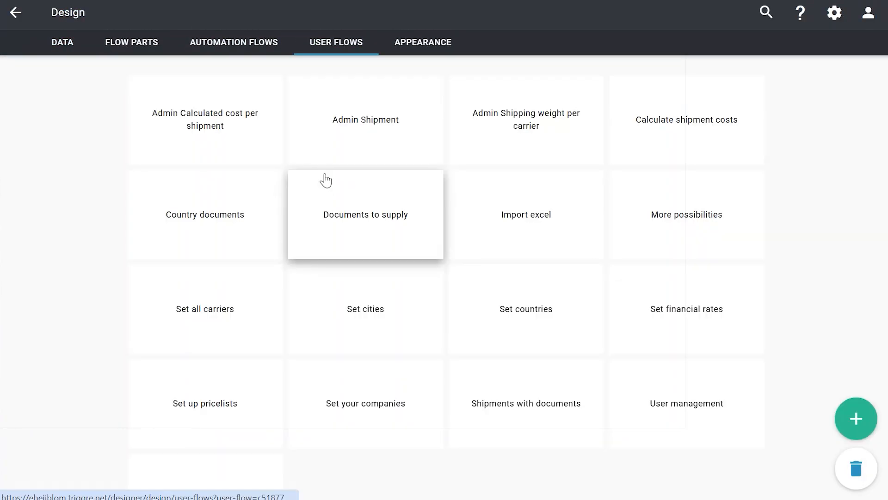
pyautogui.click(707, 146)
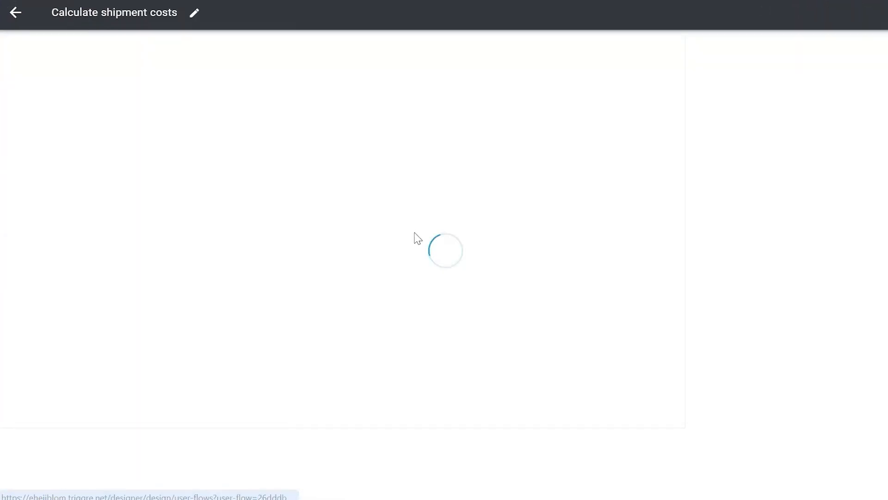
pyautogui.scroll(-3, 267, 190)
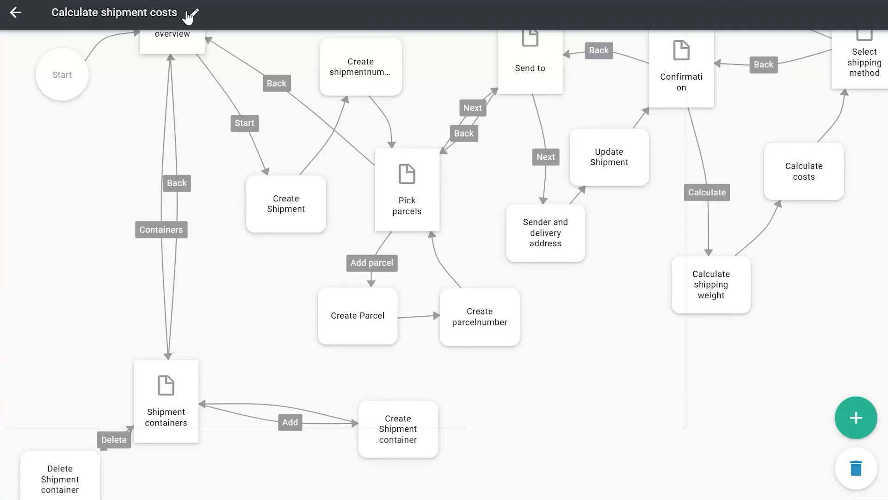
pyautogui.scroll(-3, 171, 296)
pyautogui.click(181, 292)
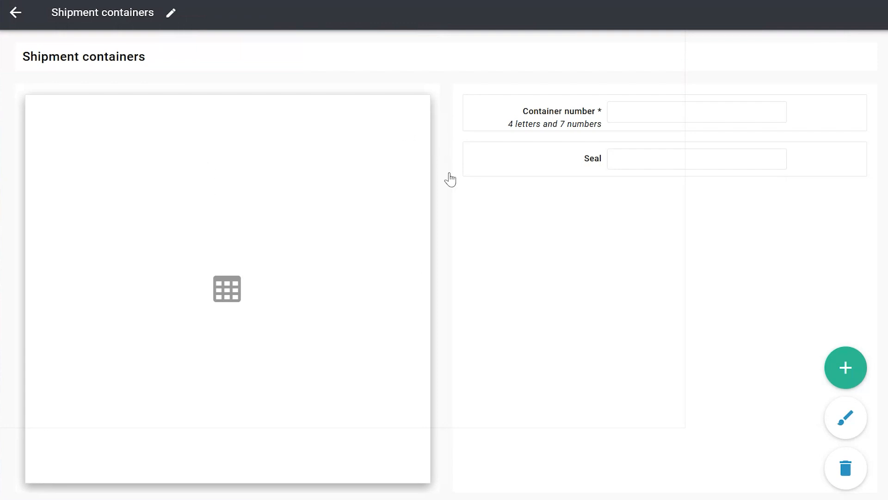
# Open the Container number field's settings and step through its type, label, maximum length 11 and help text
pyautogui.click(531, 124)
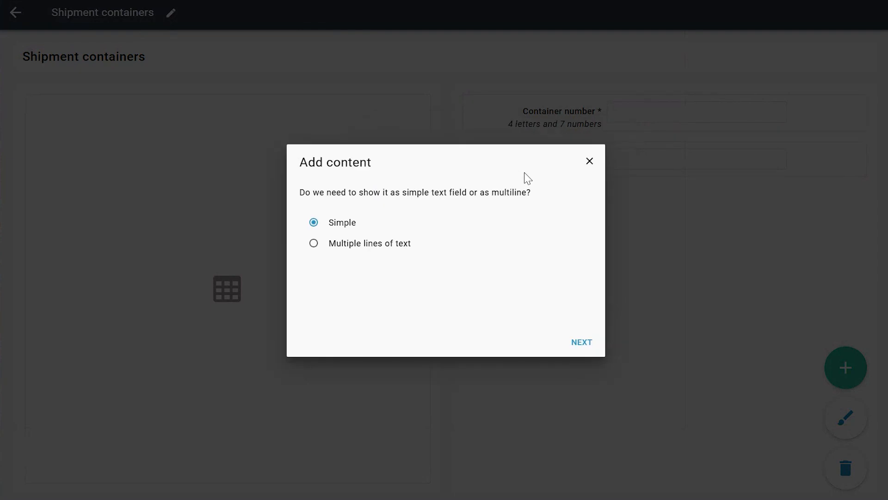
pyautogui.click(582, 343)
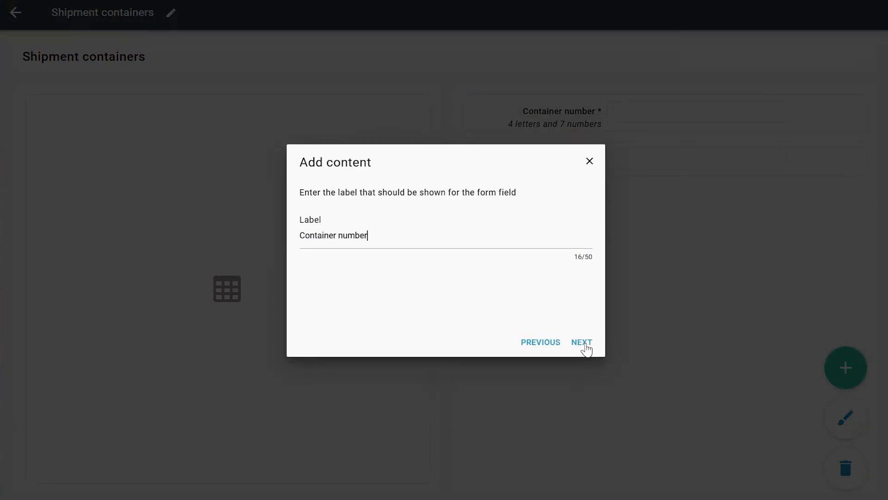
pyautogui.click(402, 248)
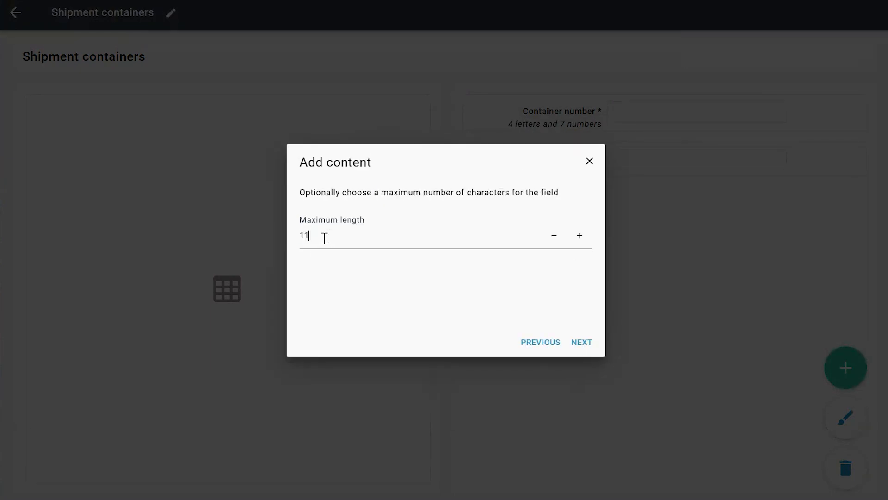
pyautogui.click(323, 238)
pyautogui.click(585, 343)
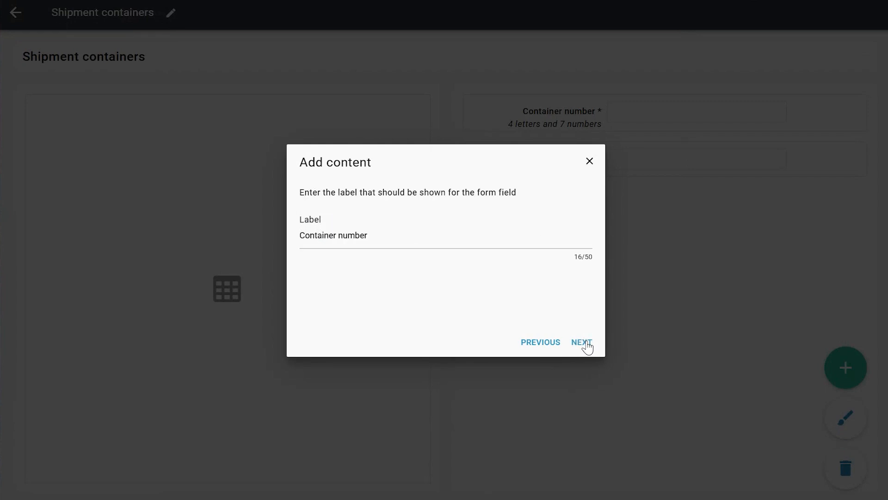
pyautogui.click(583, 343)
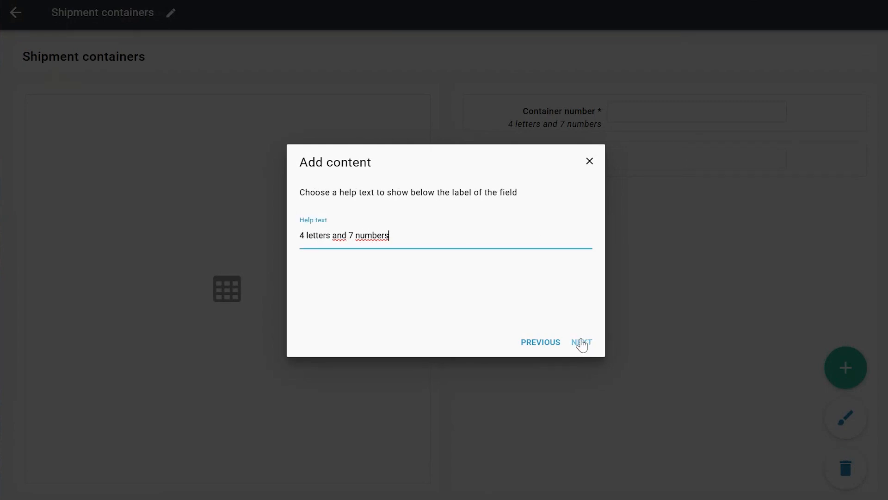
pyautogui.click(581, 344)
pyautogui.click(582, 344)
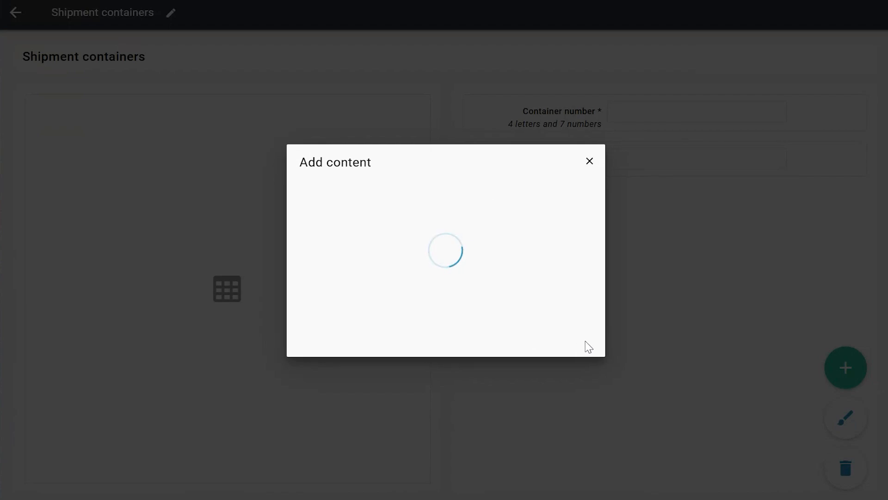
# Keep the field without prefill and with a validation rule to reach the rule editor
pyautogui.click(584, 345)
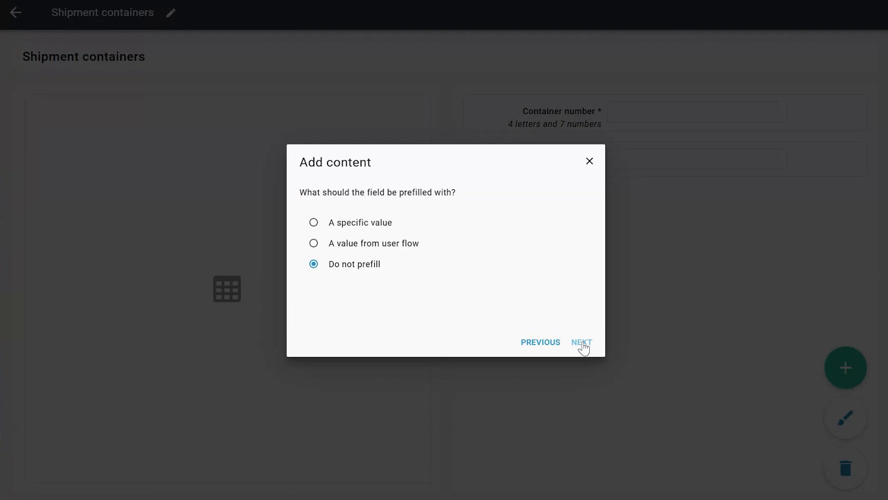
pyautogui.click(583, 345)
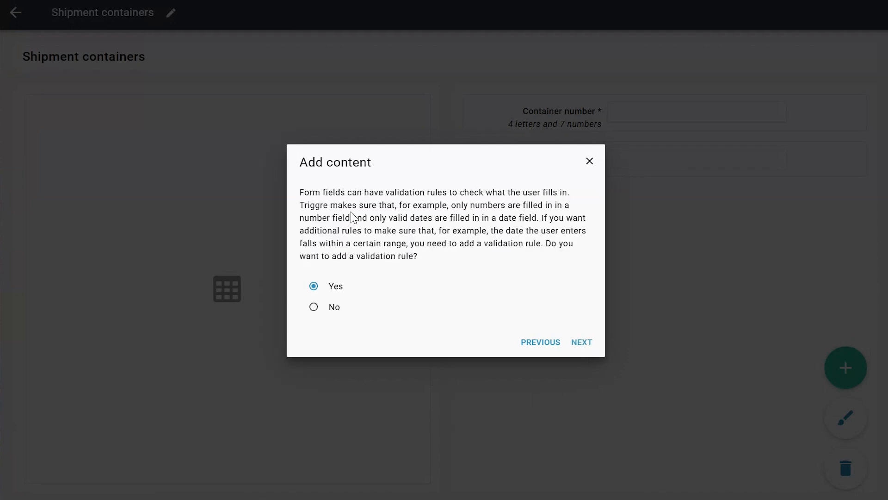
pyautogui.click(581, 344)
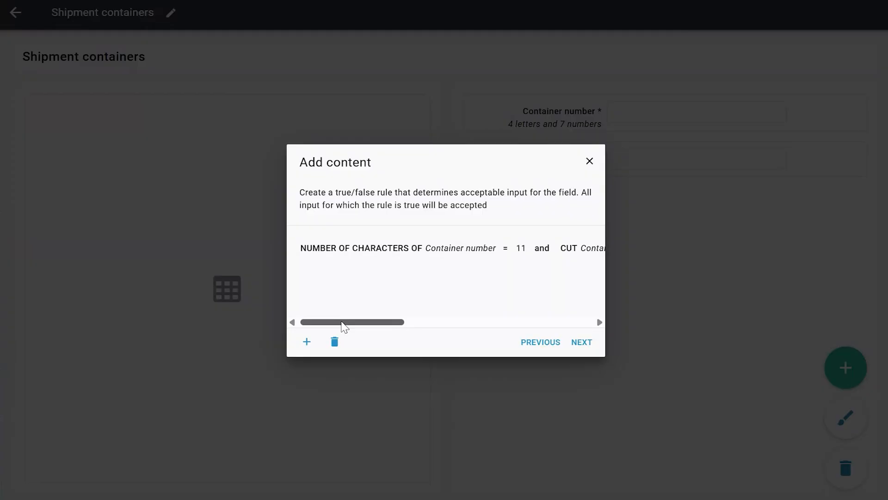
# Examine the rule's character-count condition and its check that the first characters are alphabetic
pyautogui.click(368, 254)
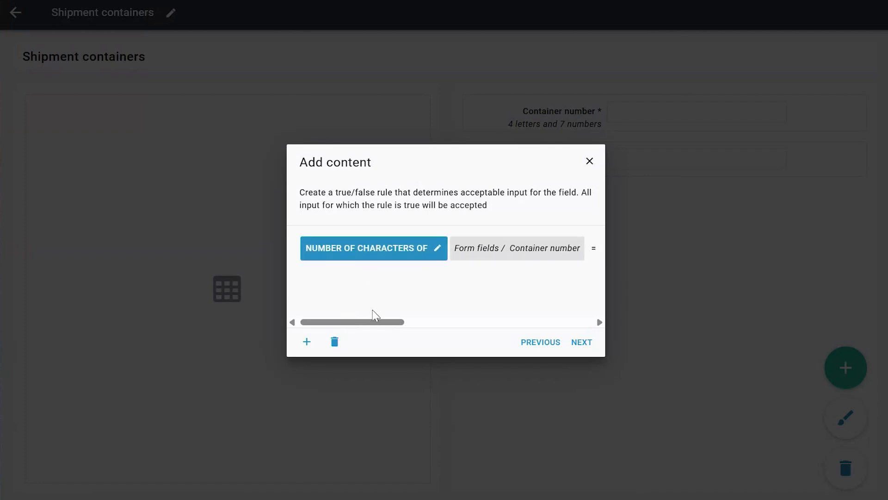
pyautogui.moveTo(371, 322); pyautogui.dragTo(412, 327)
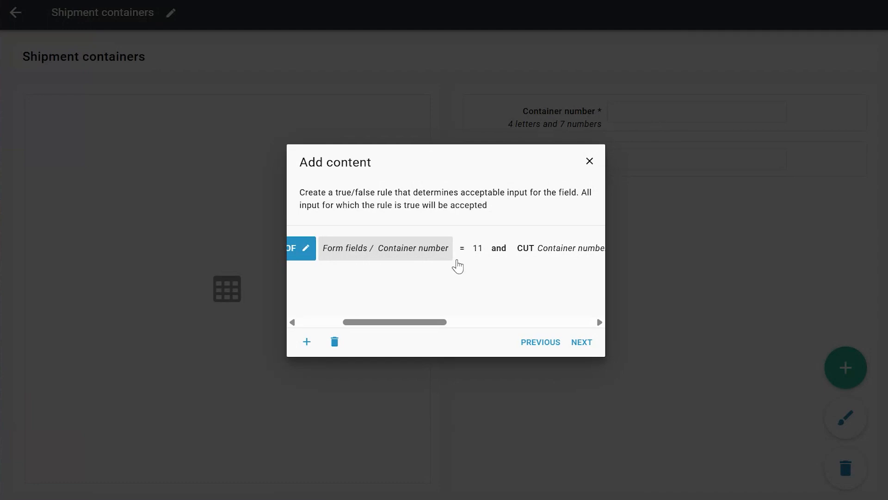
pyautogui.moveTo(413, 327); pyautogui.dragTo(478, 330)
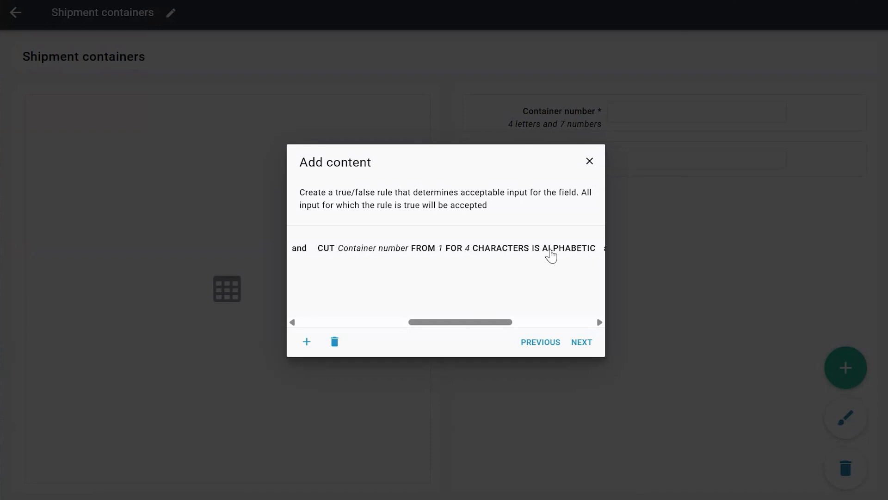
pyautogui.click(551, 255)
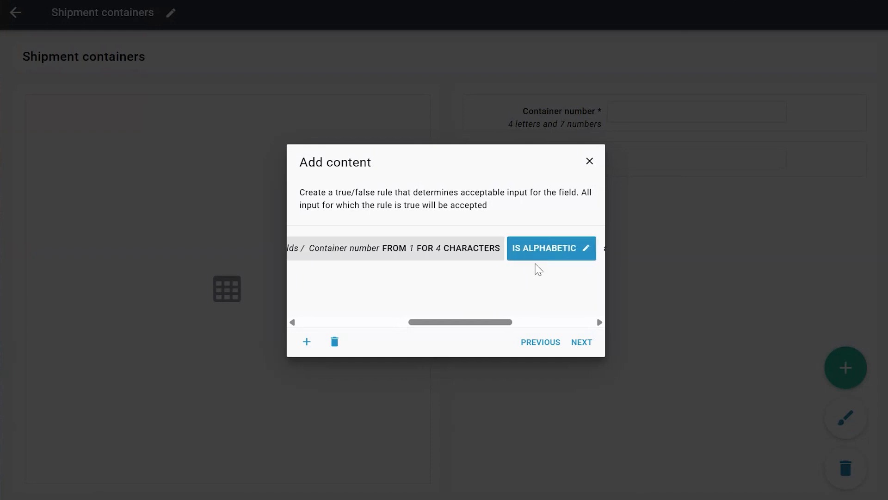
pyautogui.moveTo(492, 321); pyautogui.dragTo(473, 329)
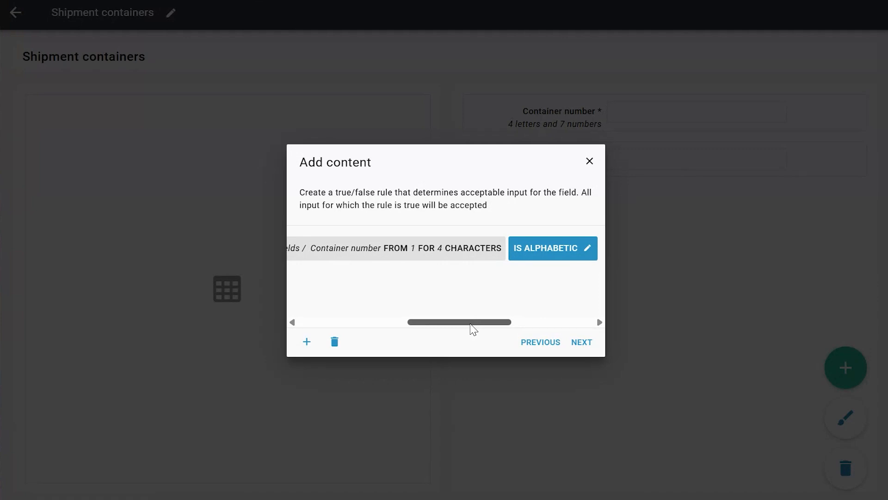
pyautogui.moveTo(472, 328); pyautogui.dragTo(448, 334)
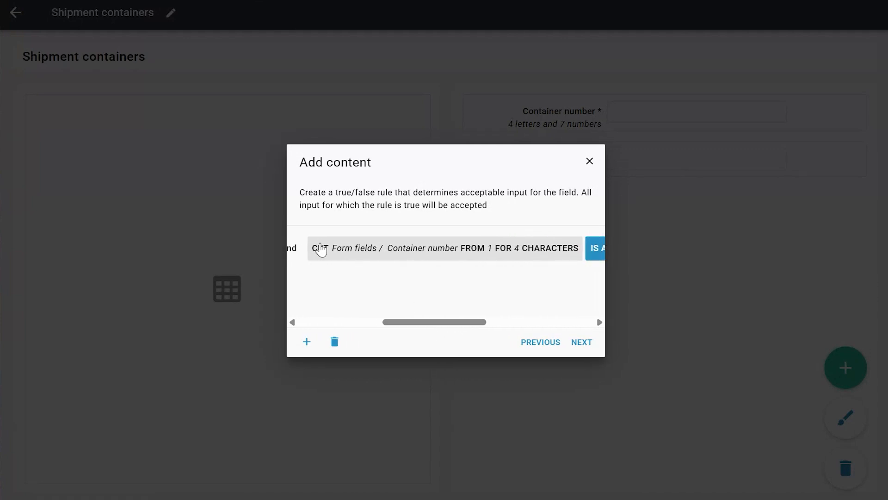
# Examine the rule's CUT expressions for characters 1 to 4 and from 5 to the end being numeric
pyautogui.click(319, 253)
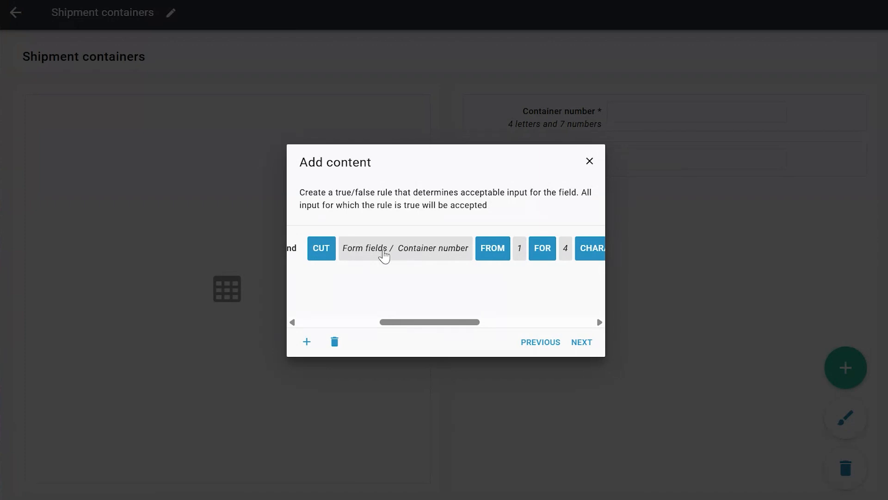
pyautogui.moveTo(435, 323); pyautogui.dragTo(470, 325)
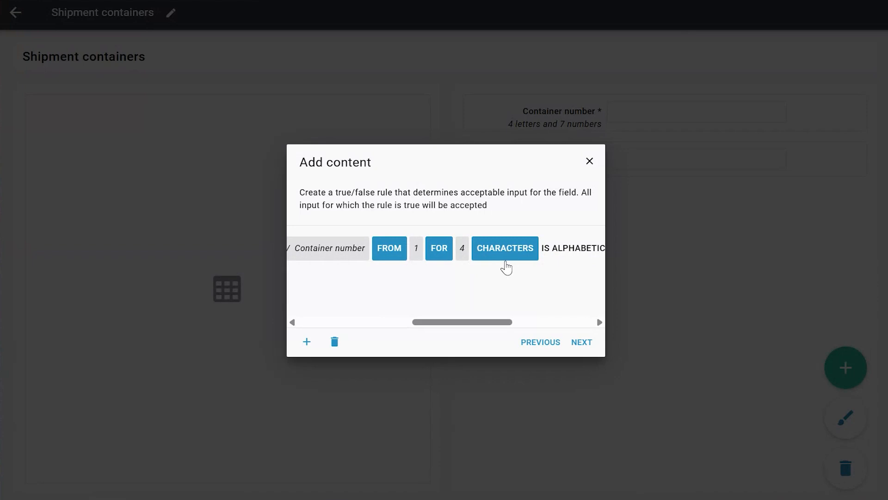
pyautogui.moveTo(468, 323); pyautogui.dragTo(474, 325)
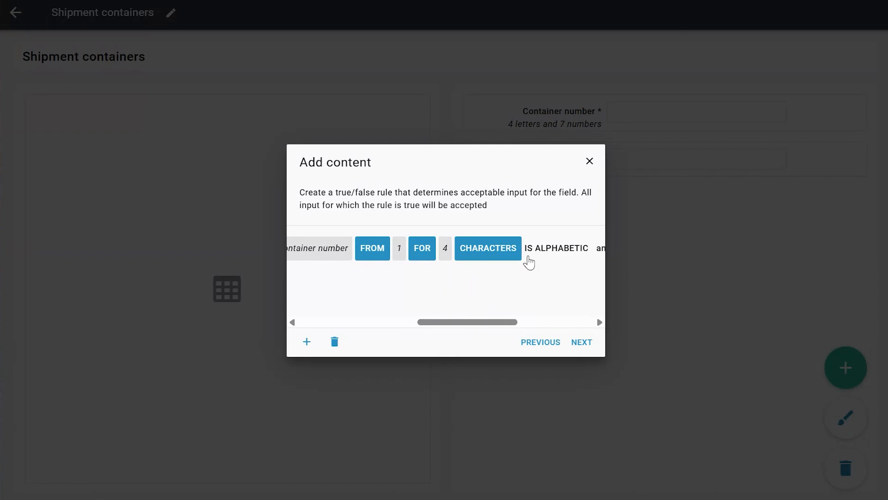
pyautogui.click(527, 258)
pyautogui.moveTo(452, 322); pyautogui.dragTo(519, 333)
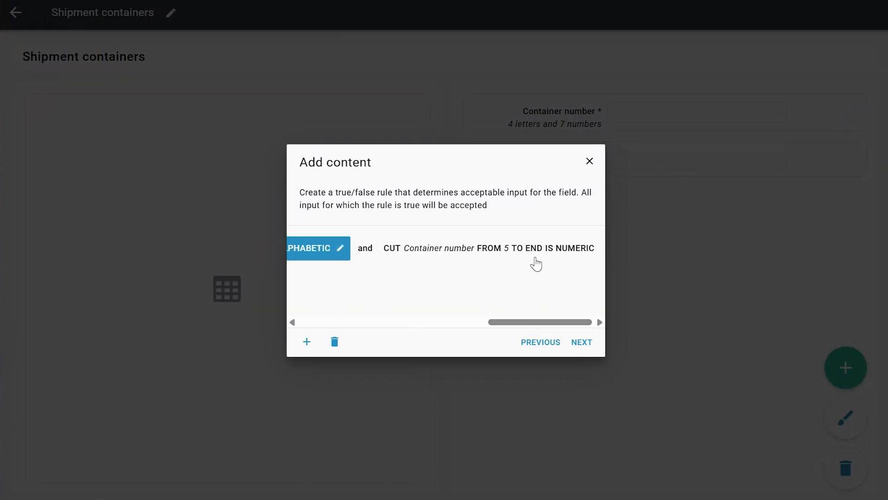
pyautogui.click(568, 253)
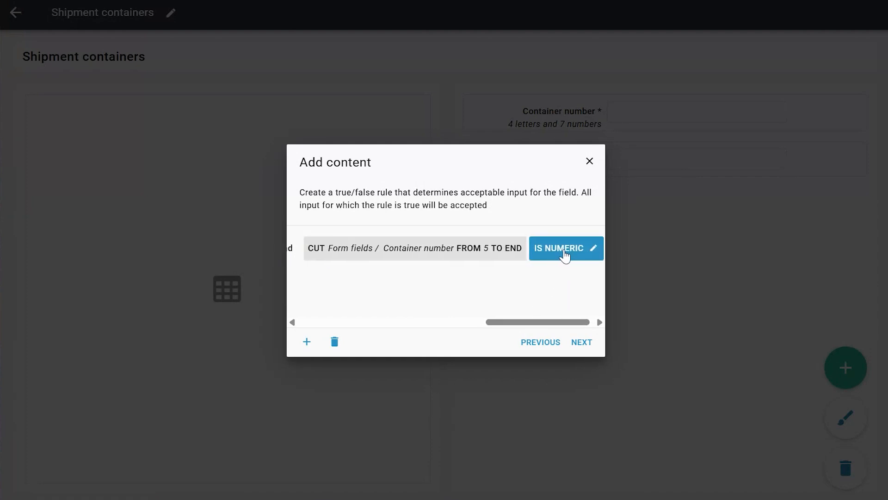
pyautogui.moveTo(548, 322); pyautogui.dragTo(536, 327)
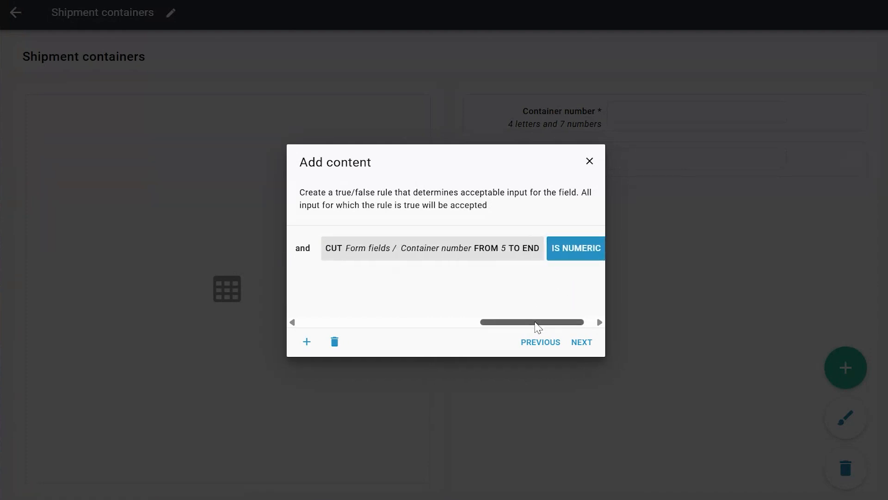
pyautogui.click(353, 257)
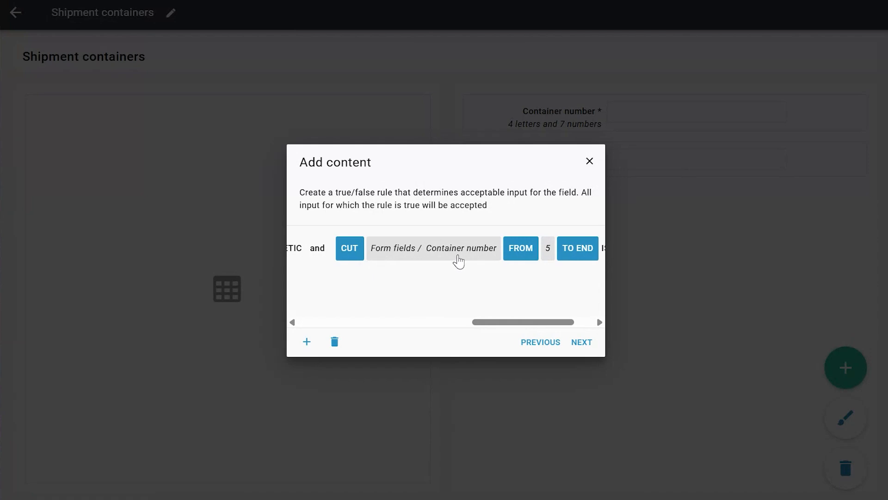
pyautogui.moveTo(513, 328); pyautogui.dragTo(532, 329)
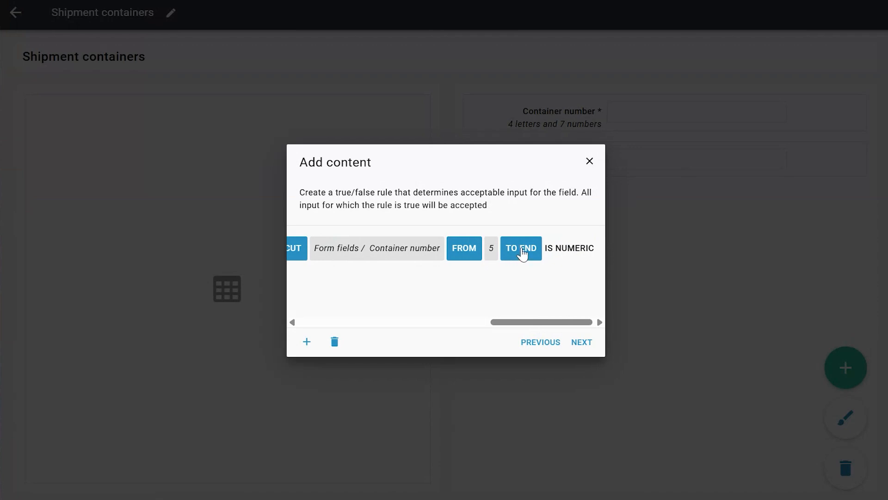
pyautogui.click(544, 317)
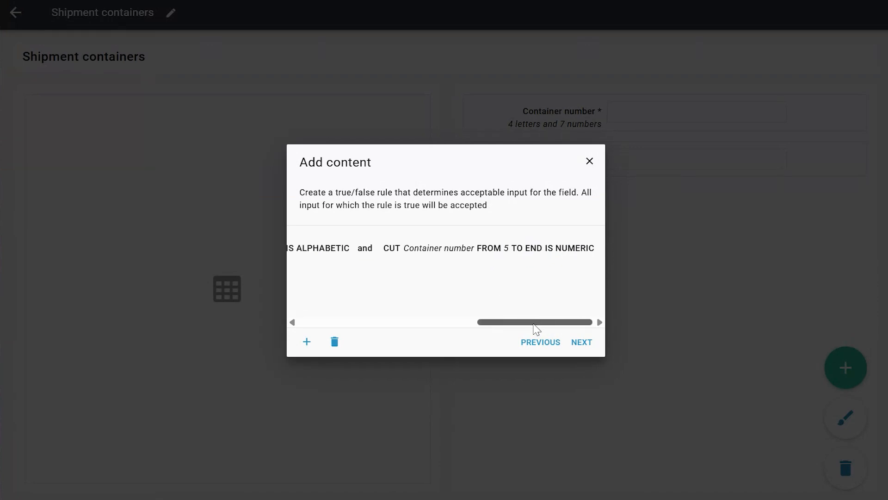